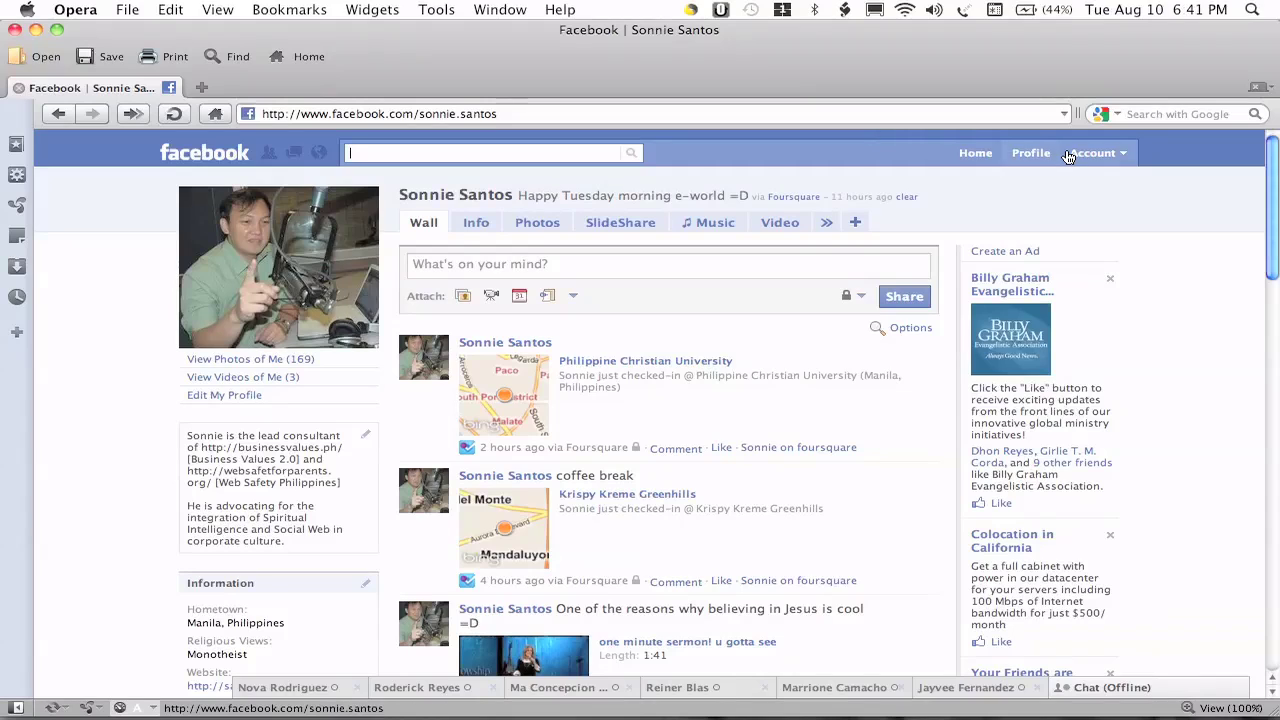
Open the account's privacy settings and look over the Sharing on Facebook overview
click(1081, 160)
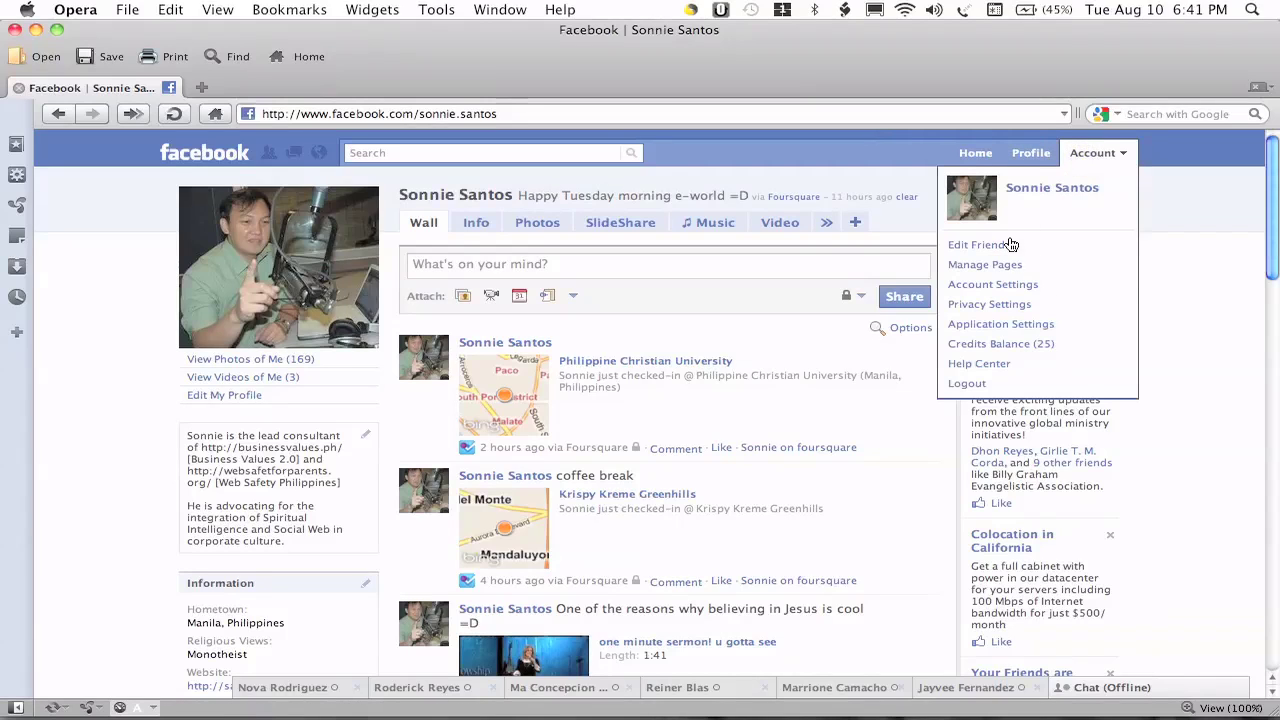
click(993, 310)
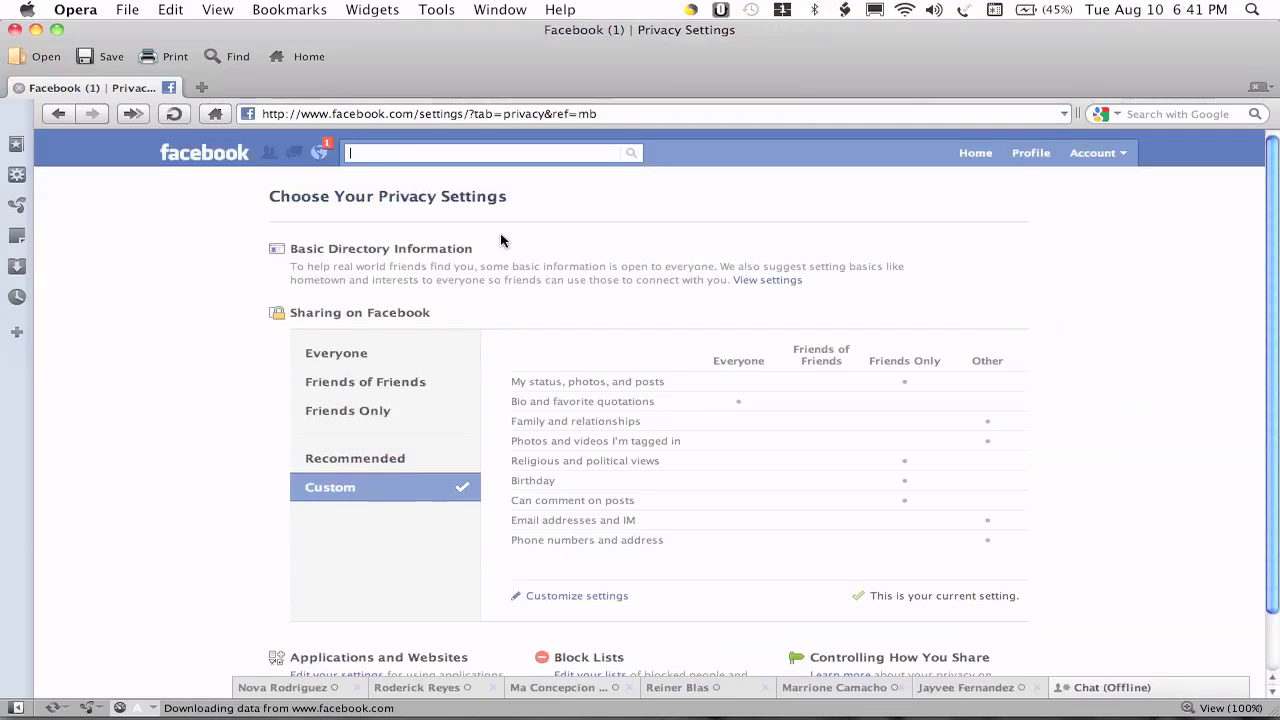
scroll(485, 233, down, 2)
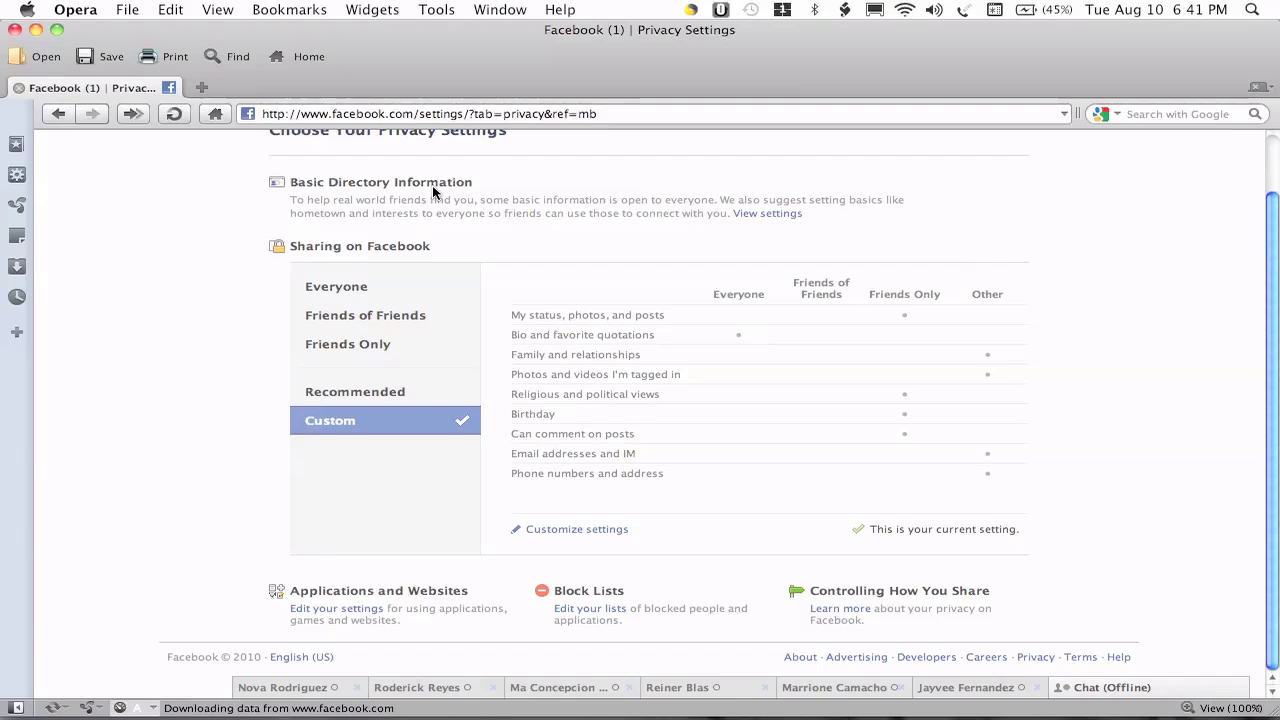
click(360, 318)
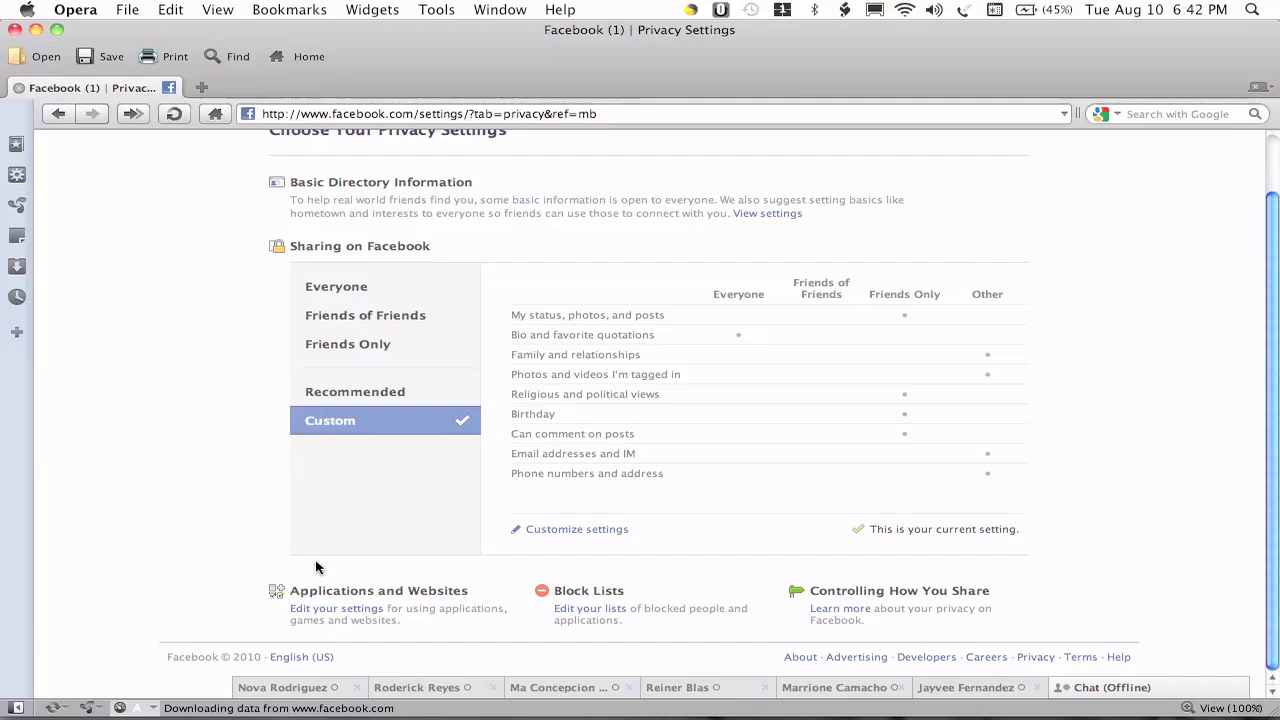
scroll(315, 567, up, 2)
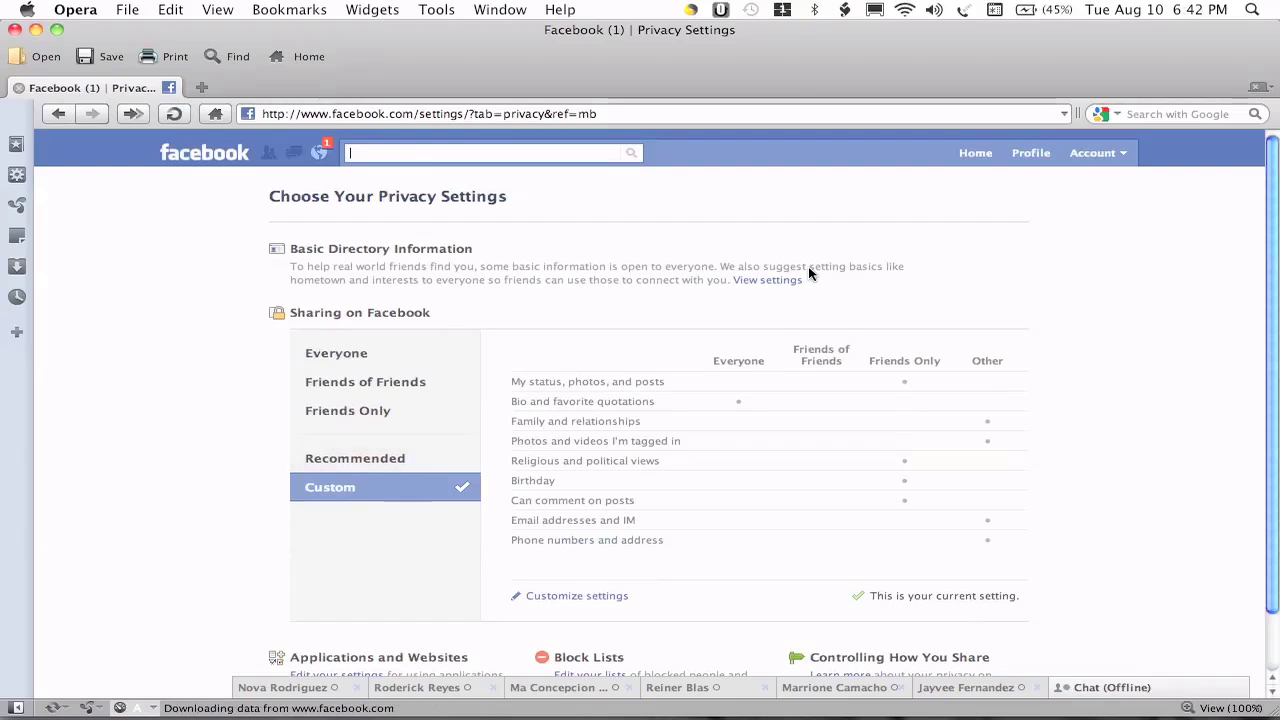
Open the Basic Directory Information settings and view the audience options for "Search for me on Facebook"
click(785, 281)
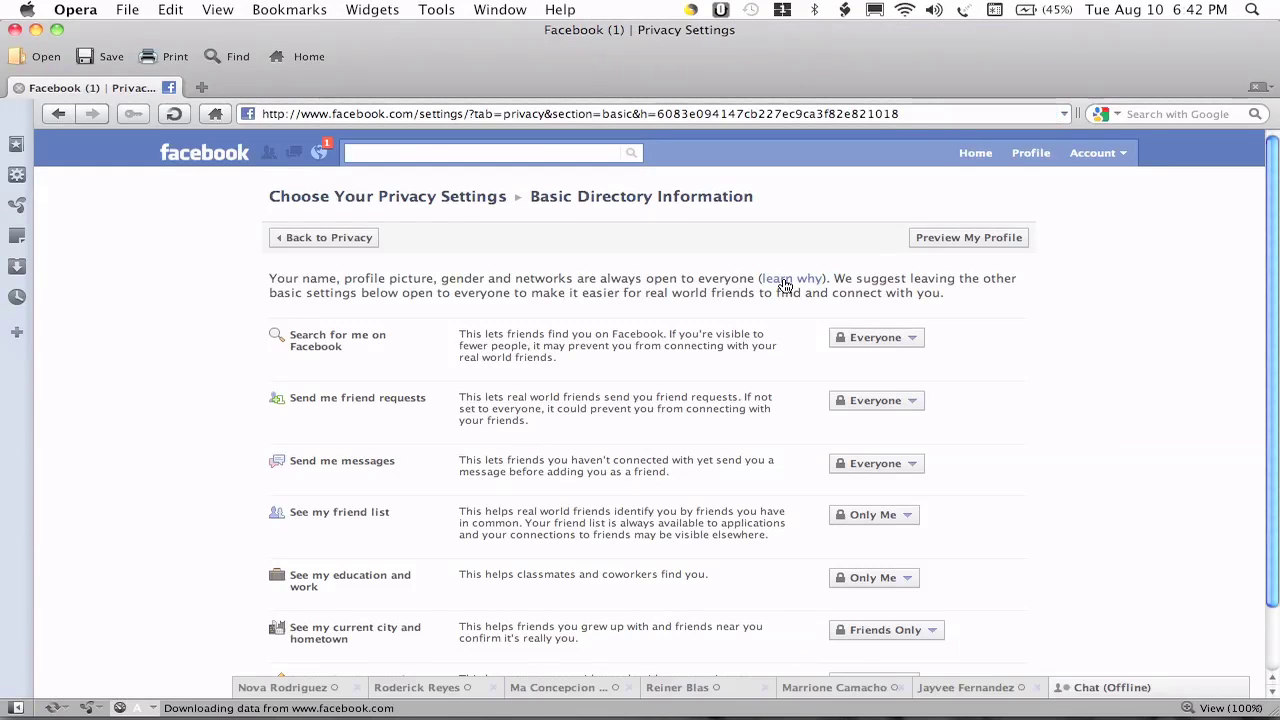
scroll(983, 328, down, 2)
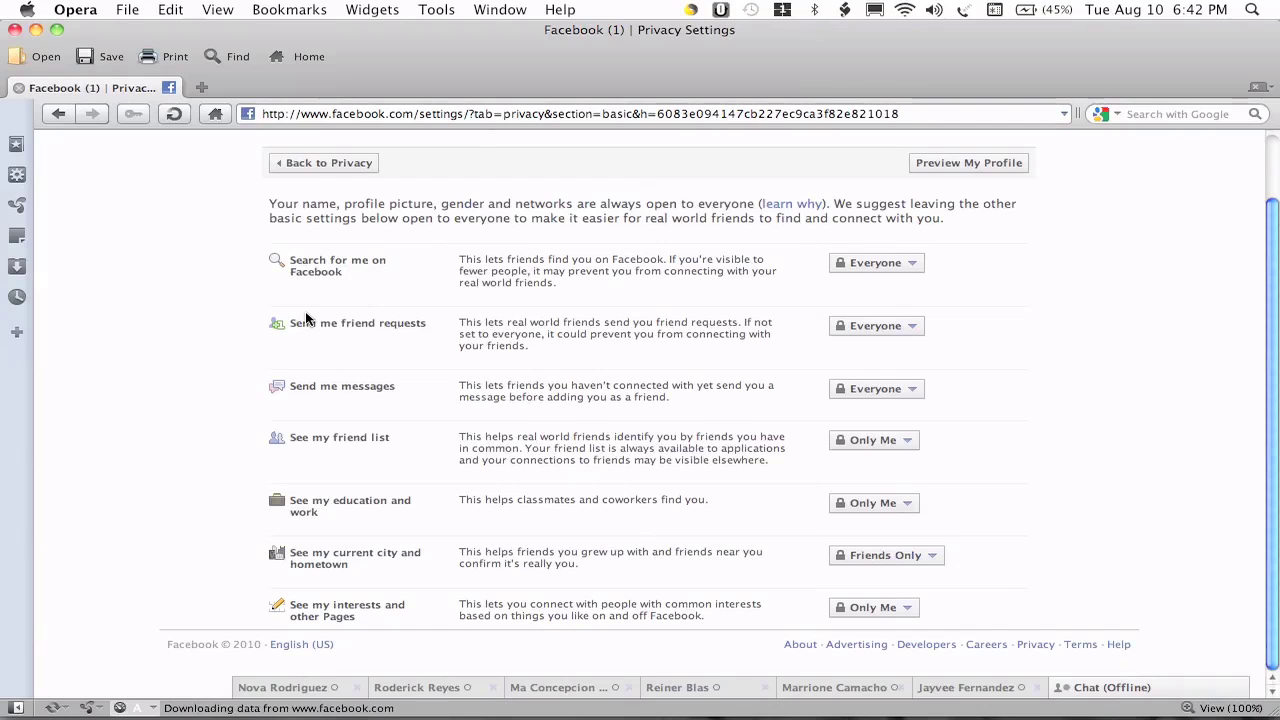
click(877, 264)
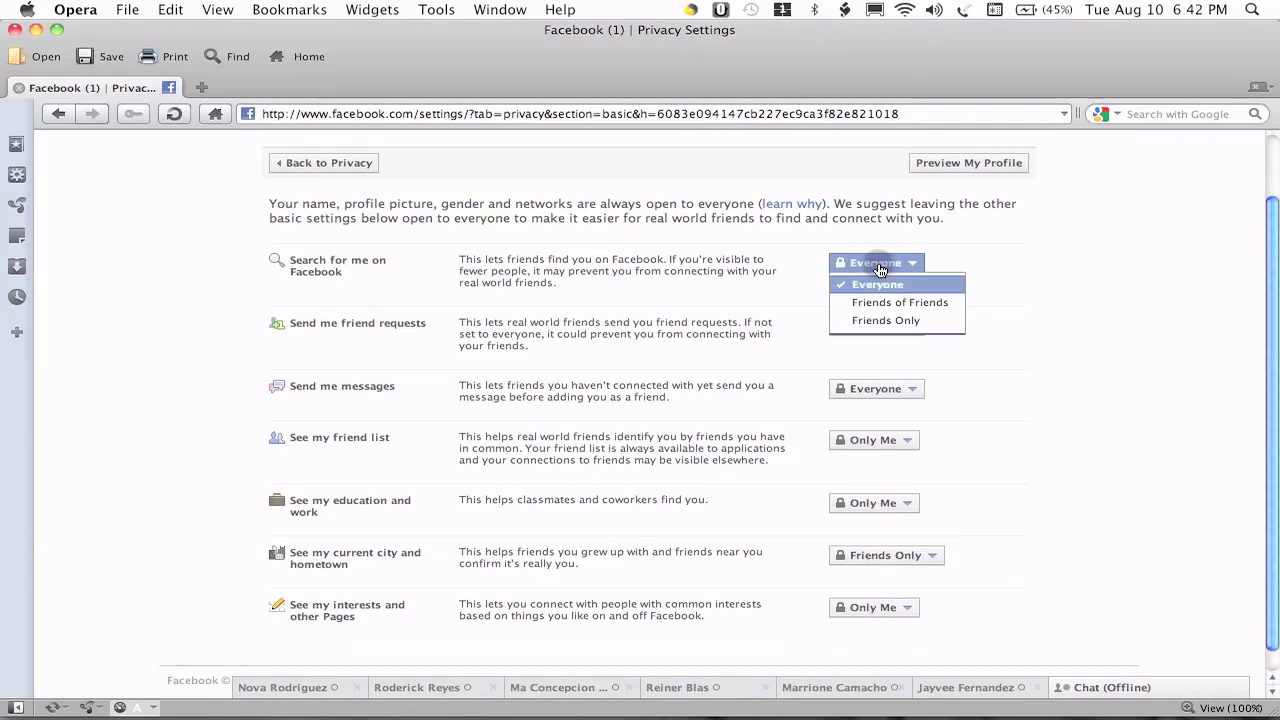
click(878, 266)
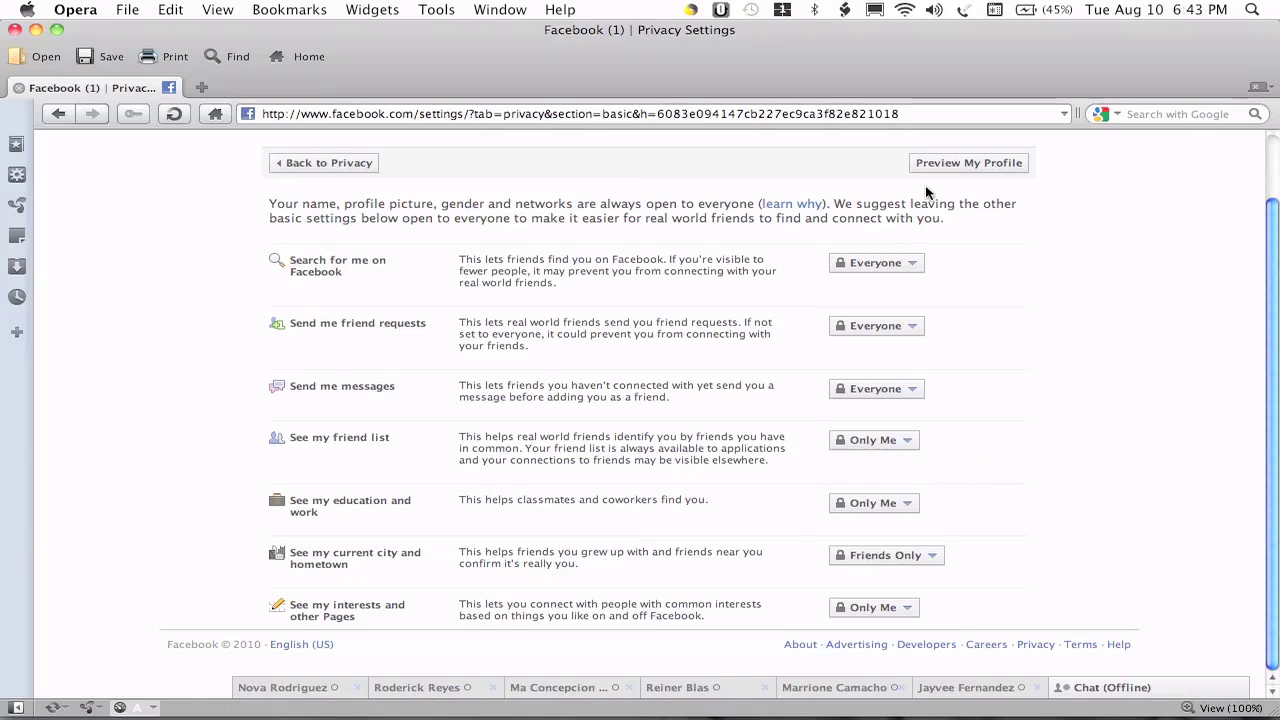
Preview how the profile looks to most people and return to the privacy settings
click(955, 166)
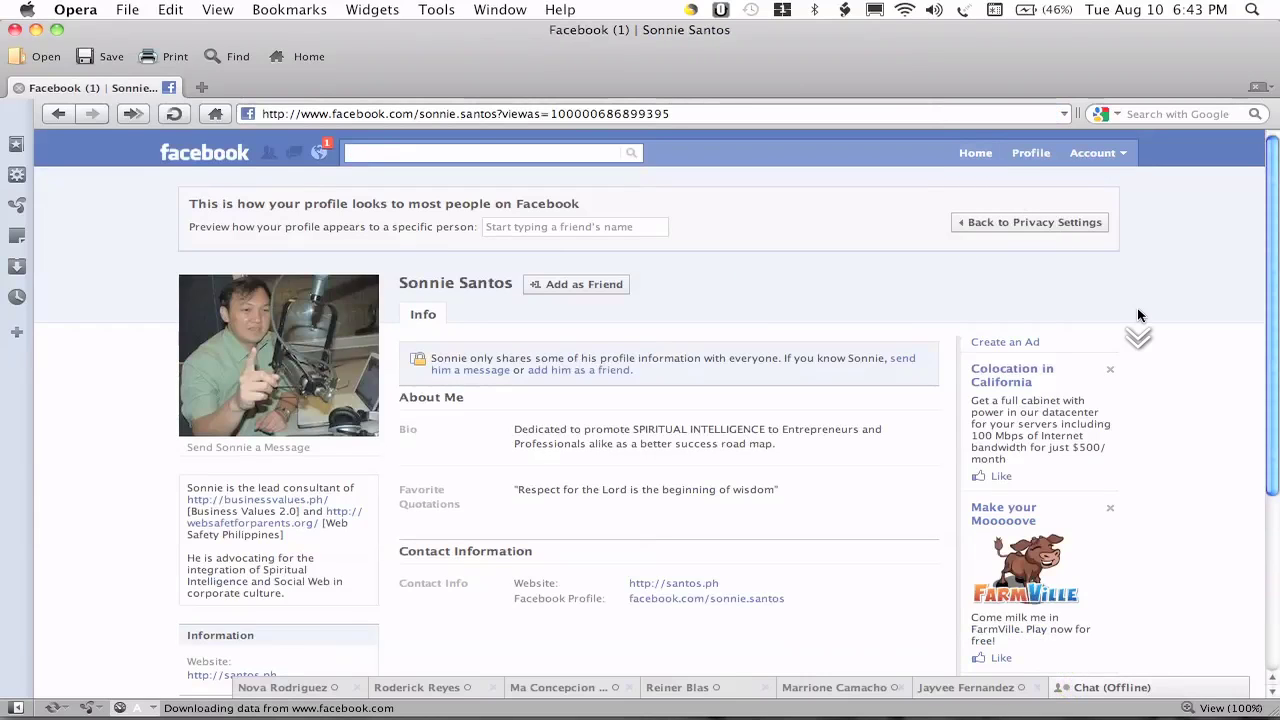
scroll(1138, 315, down, 5)
scroll(1138, 315, up, 5)
click(1013, 228)
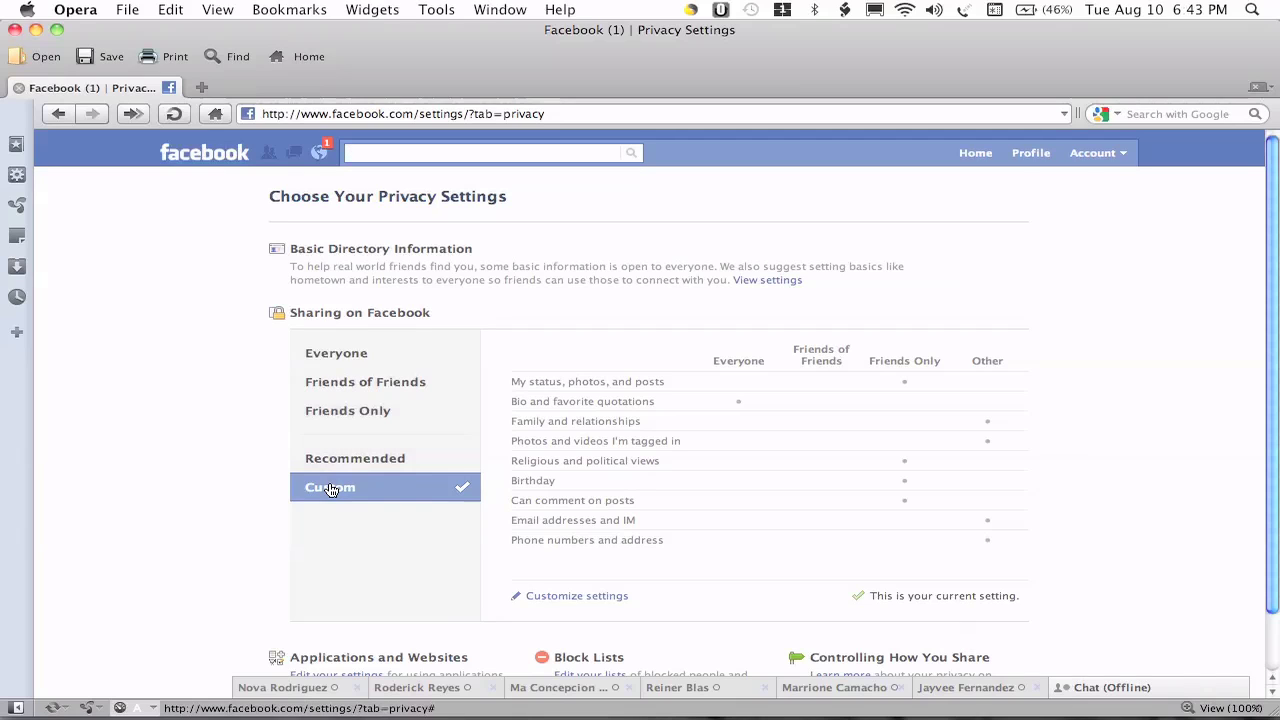
Open the customized sharing settings and review the audiences for things I share, things others share and contact information
click(548, 596)
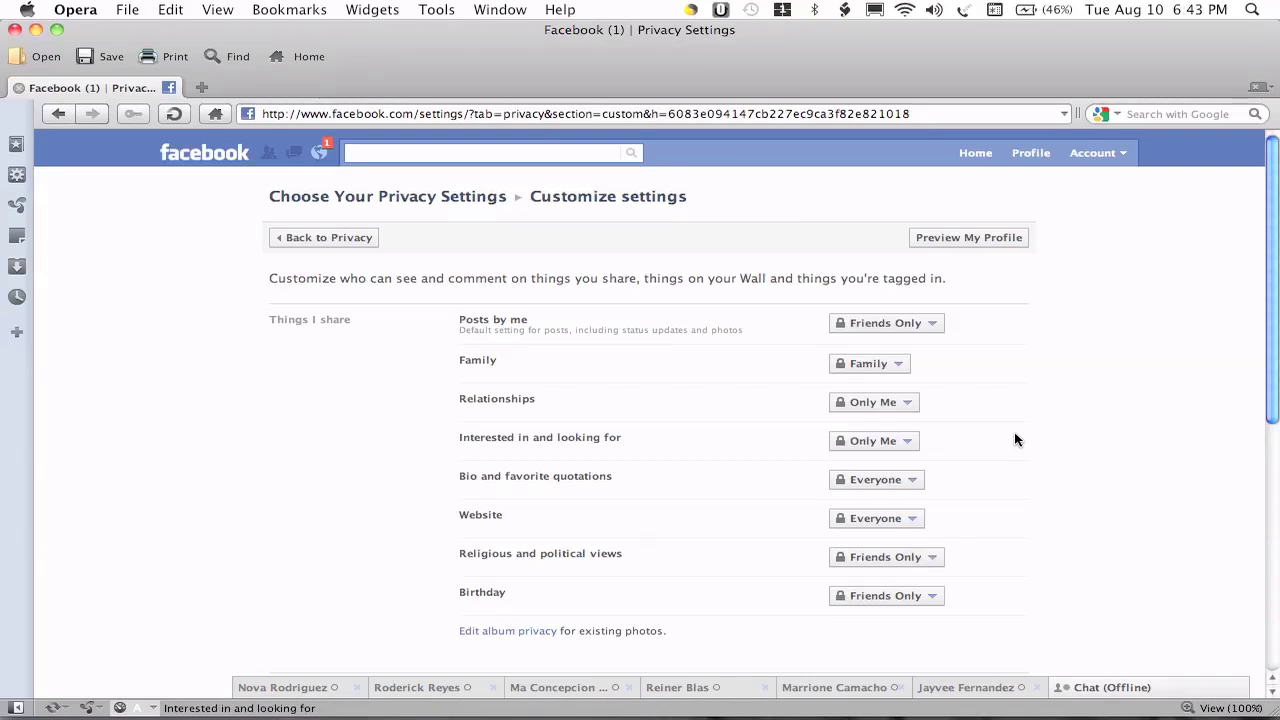
scroll(1015, 440, down, 5)
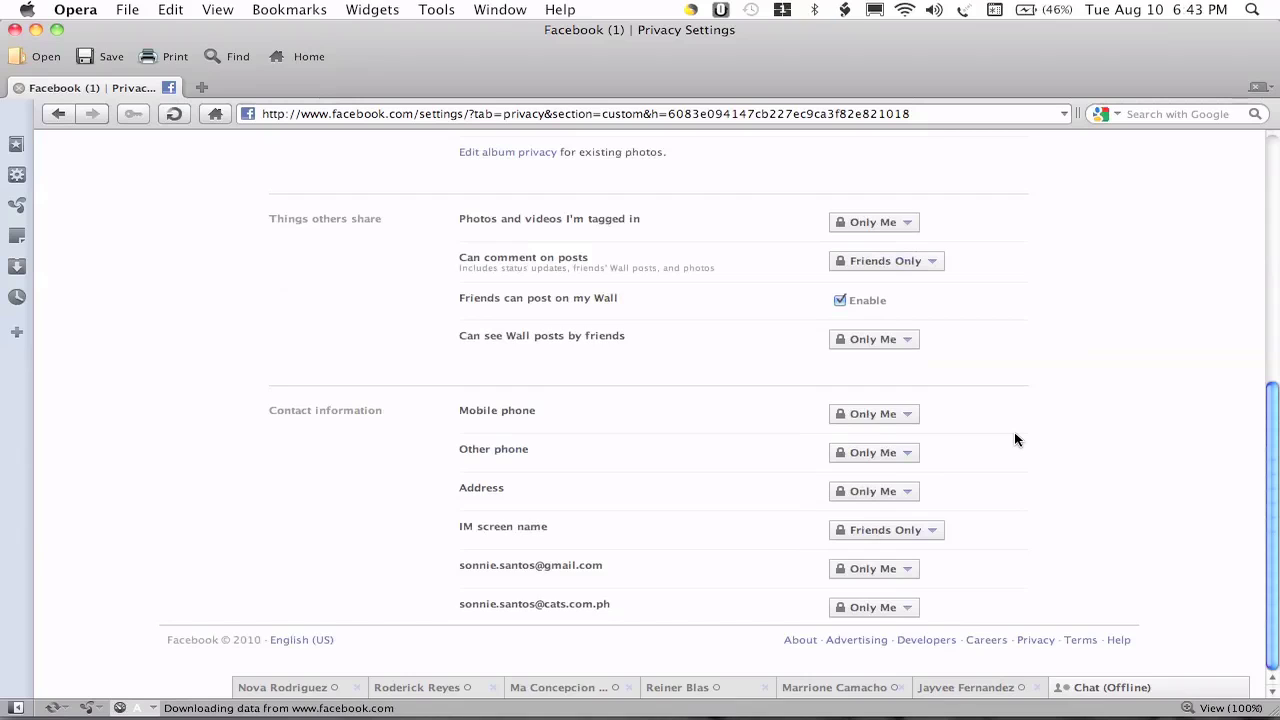
scroll(1015, 440, up, 10)
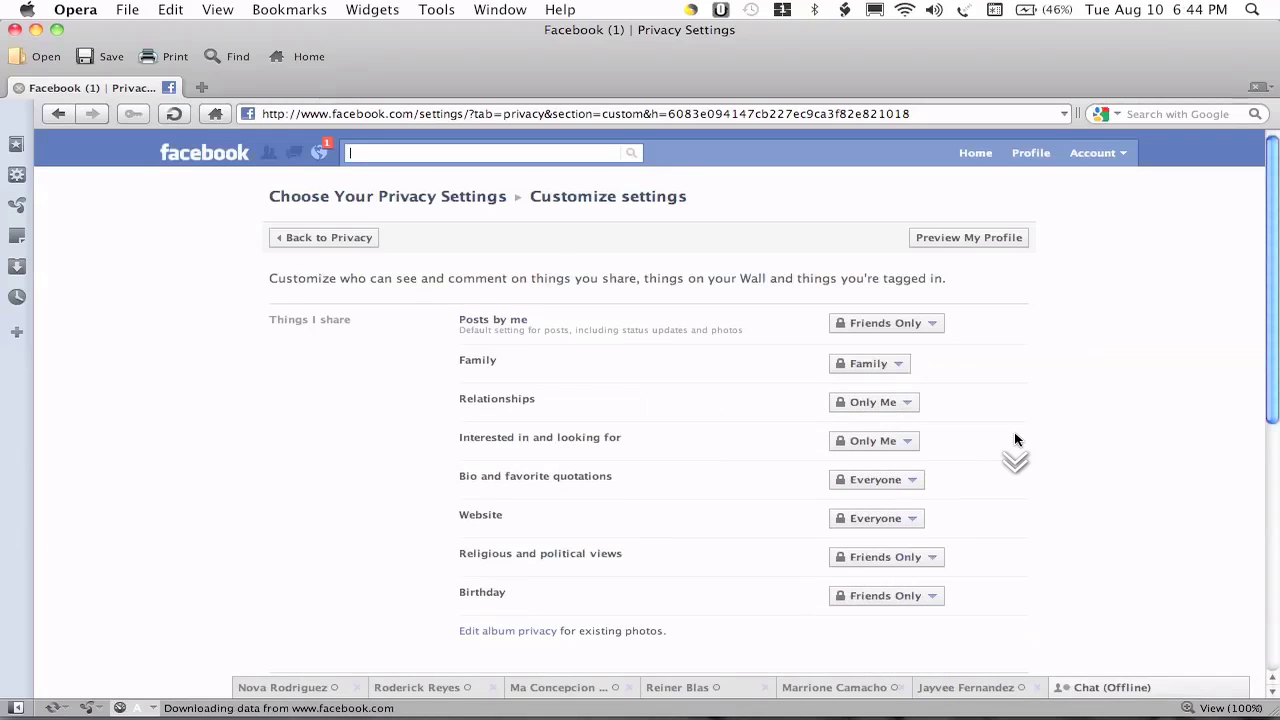
scroll(1015, 440, down, 8)
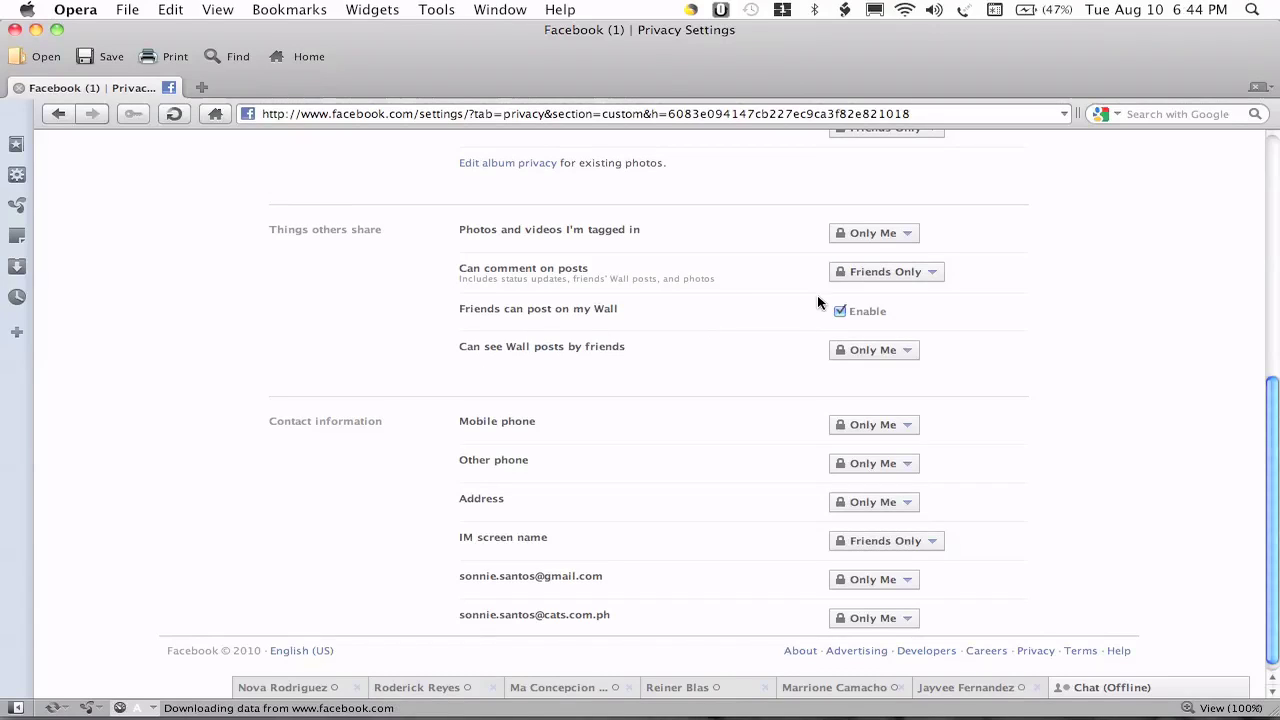
Disable "Friends can post on my Wall" and return to the main privacy settings page
click(838, 312)
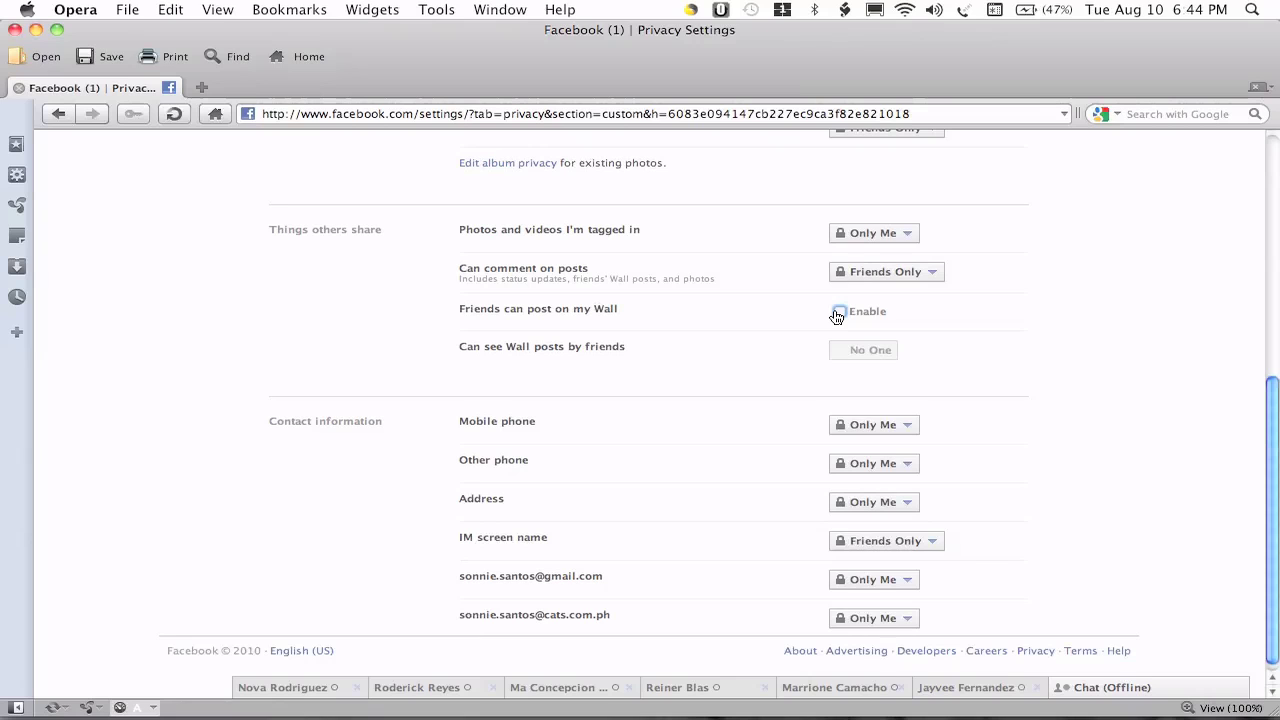
scroll(836, 316, down, 1)
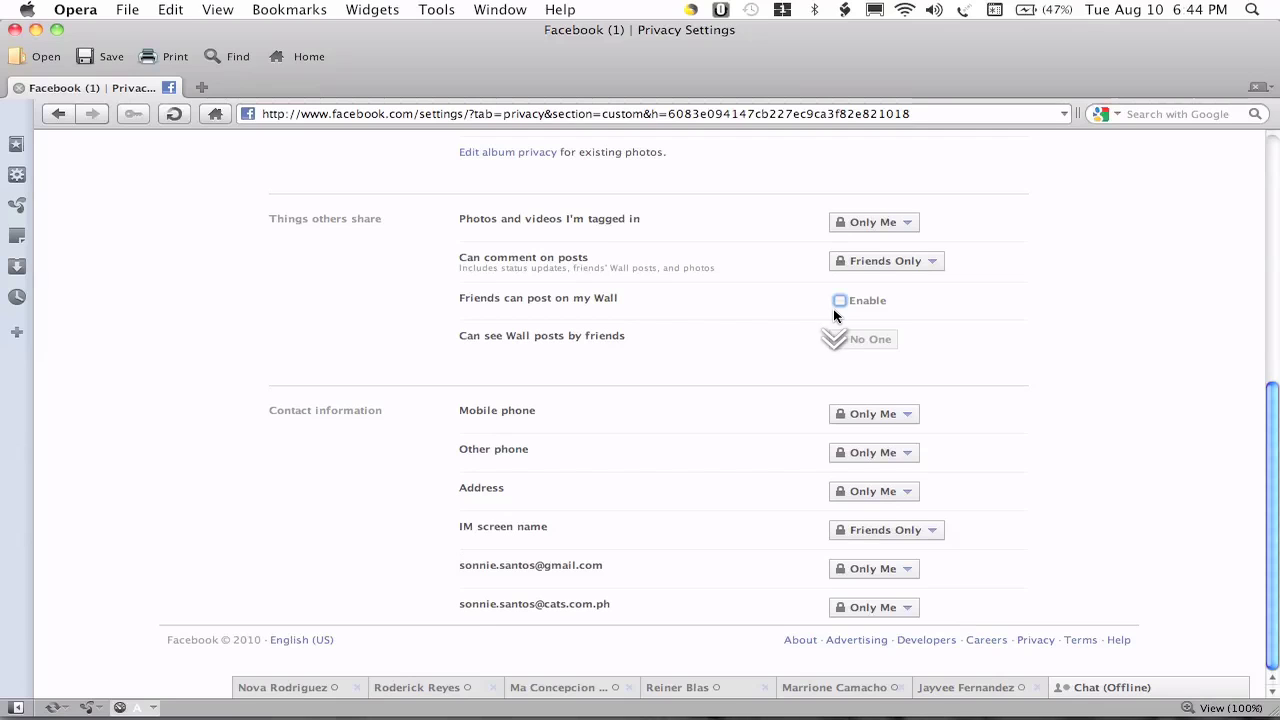
scroll(830, 300, up, 10)
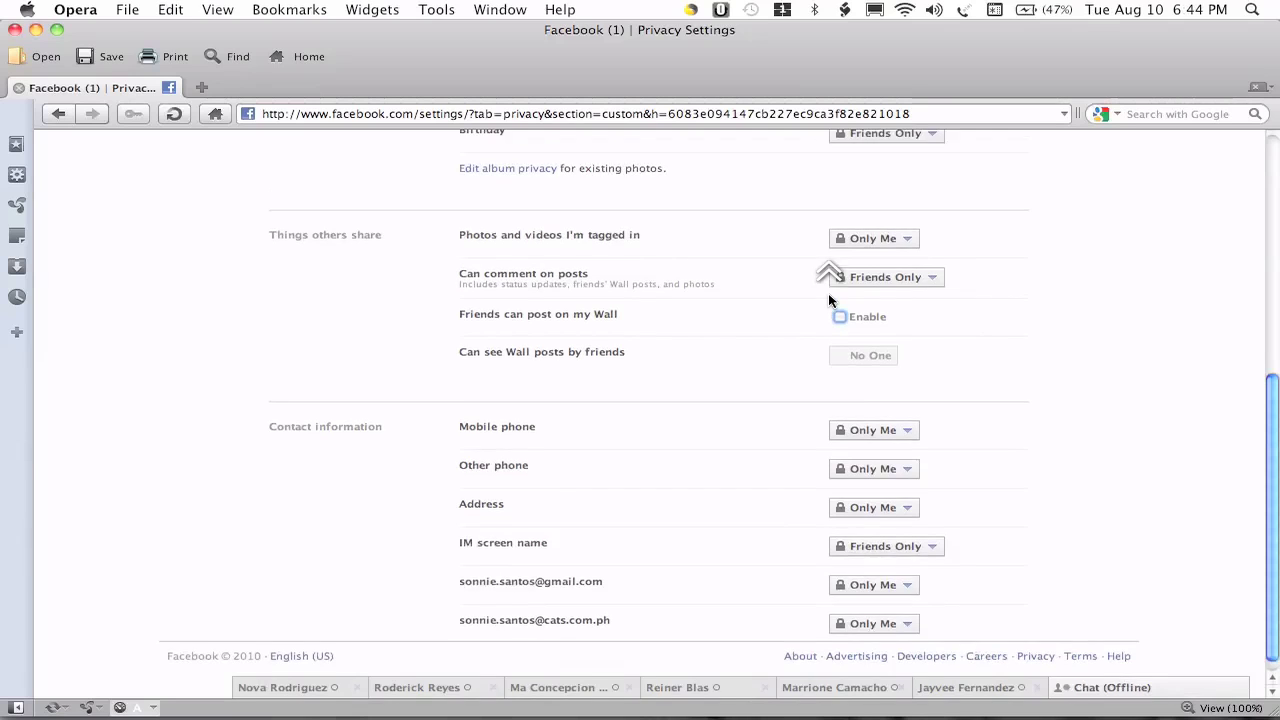
scroll(828, 300, down, 5)
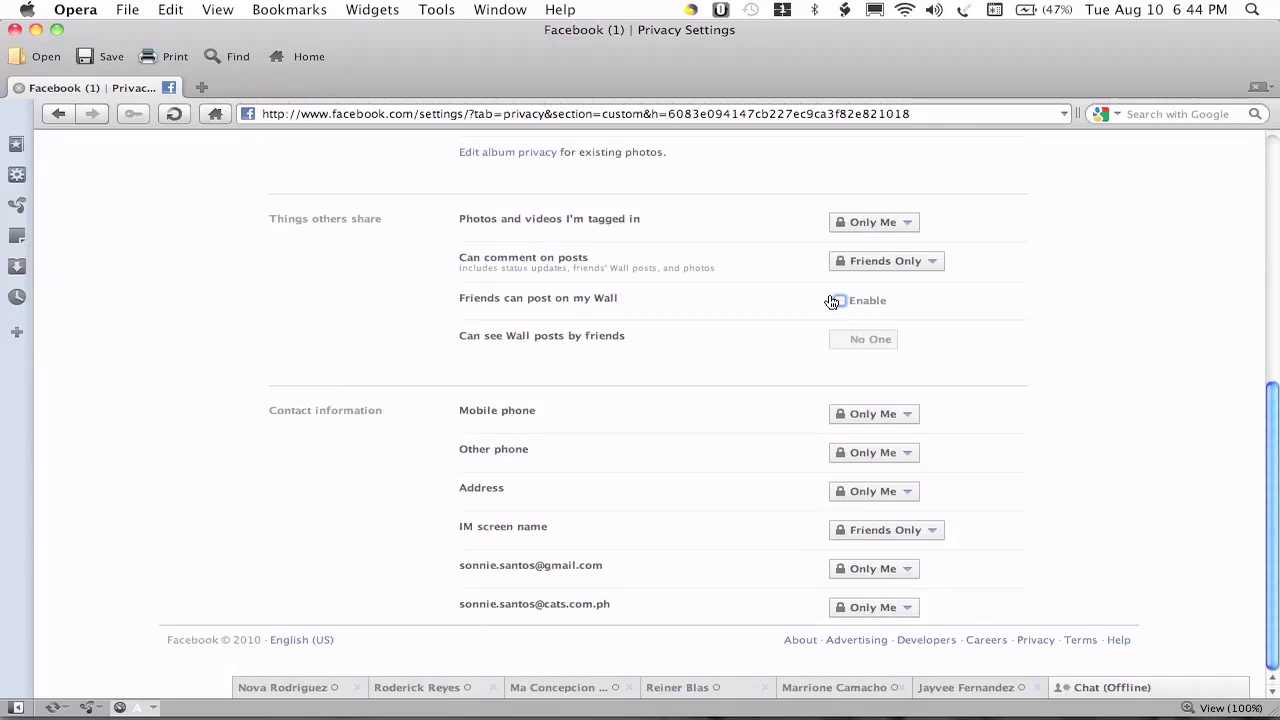
scroll(829, 300, up, 3)
scroll(828, 300, up, 1)
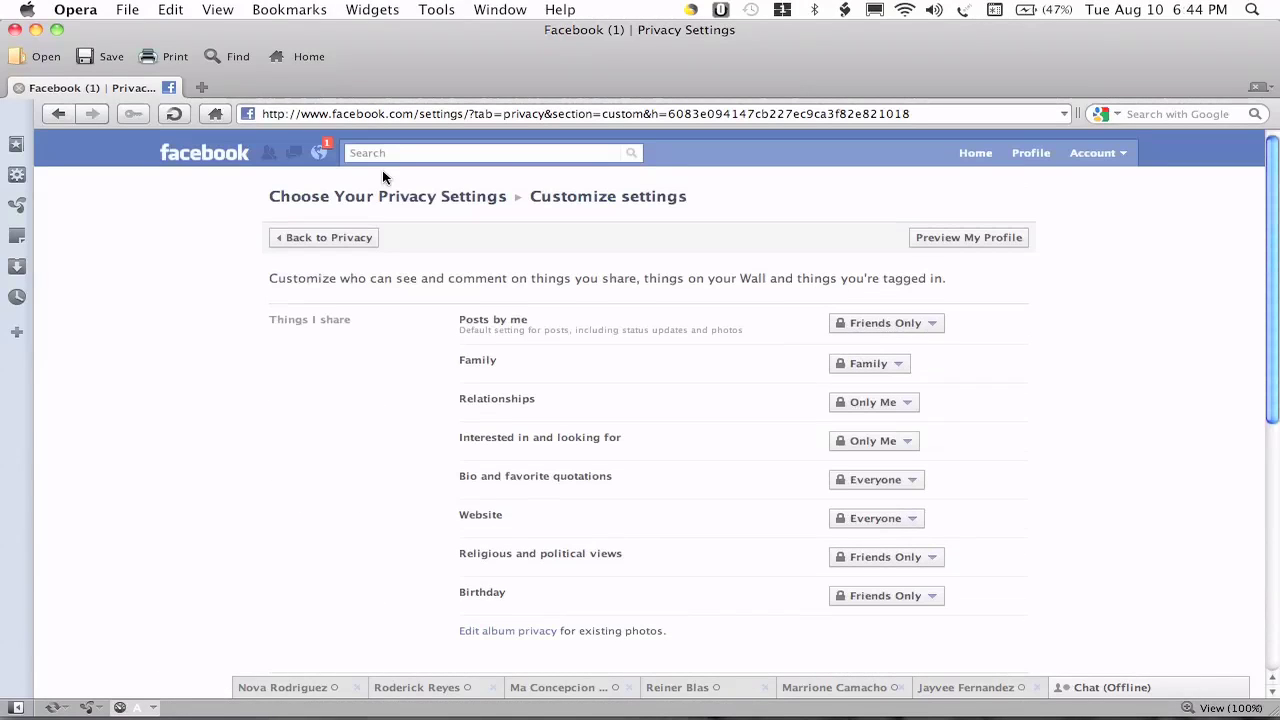
click(305, 242)
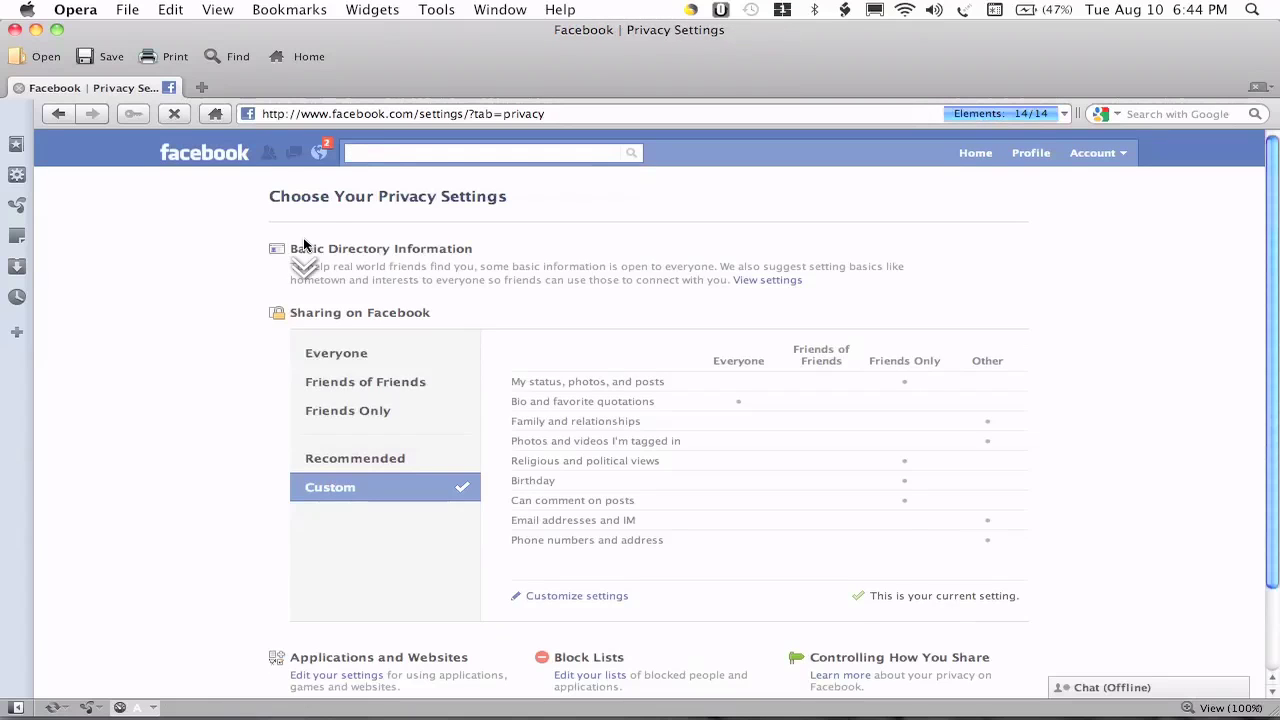
View the info accessible through friends in the Applications and Websites settings, cancel without saving, and return to the main privacy page
scroll(304, 241, down, 3)
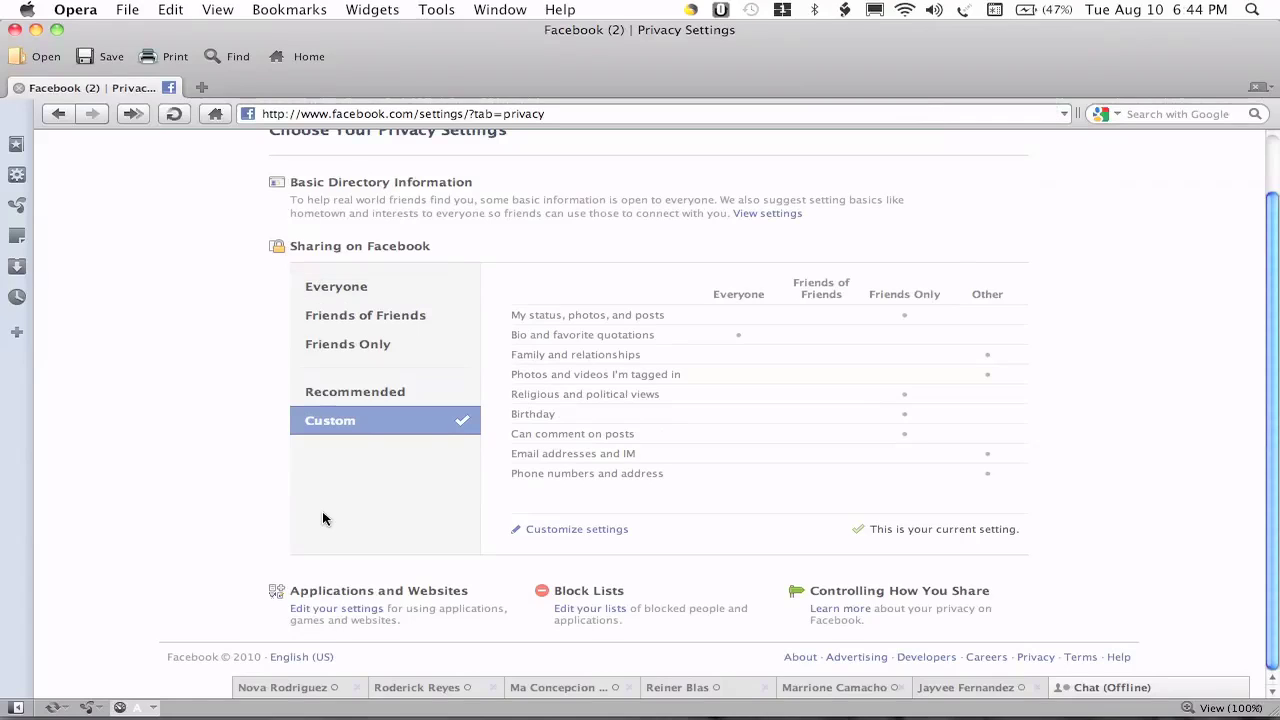
click(333, 609)
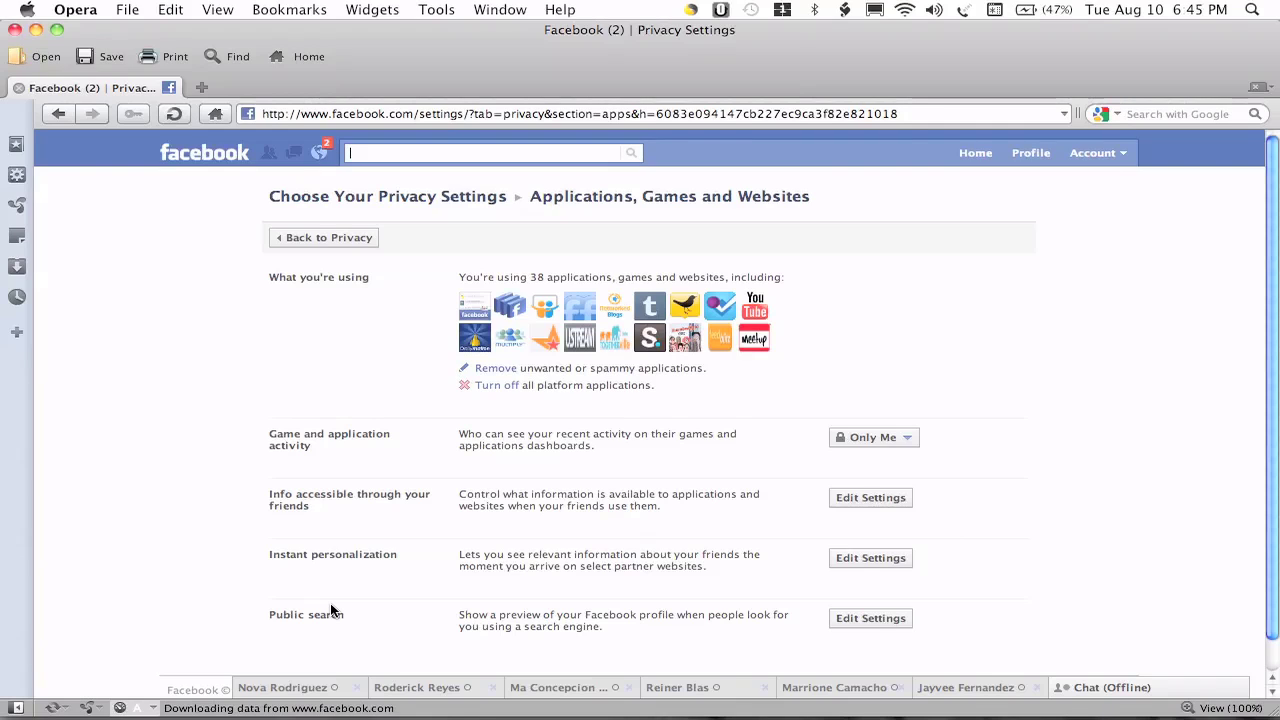
click(868, 498)
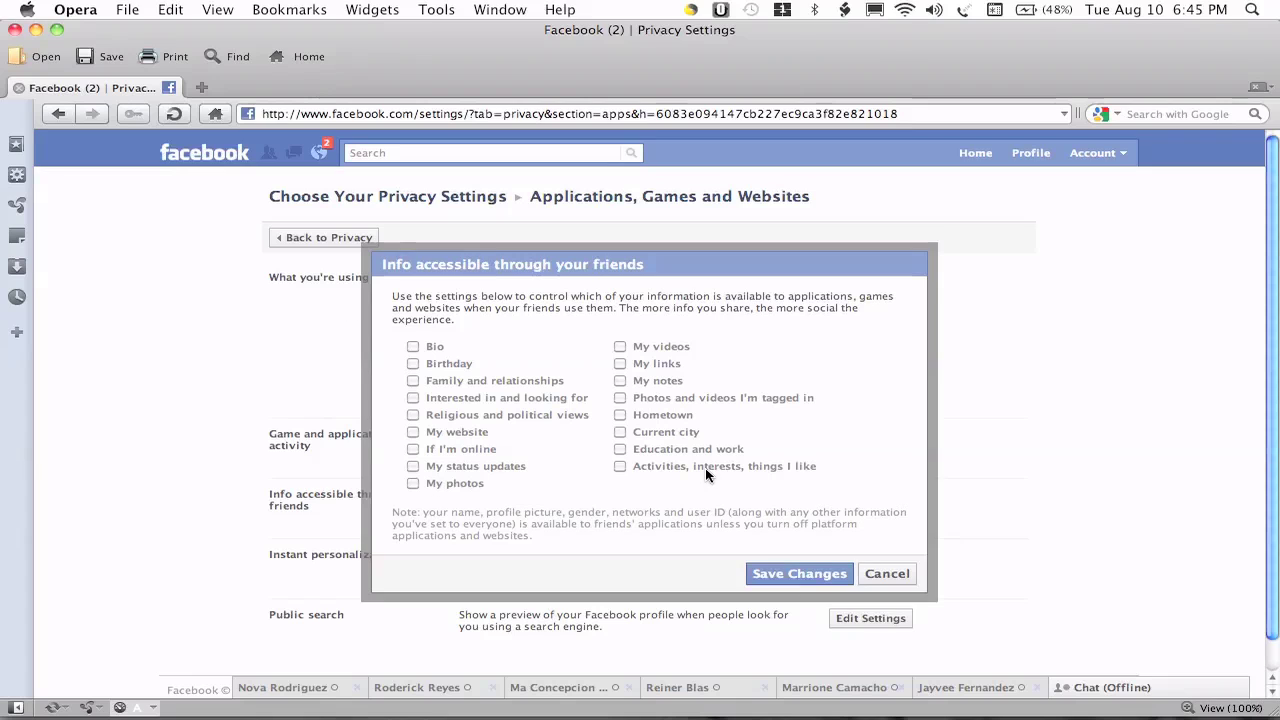
click(888, 572)
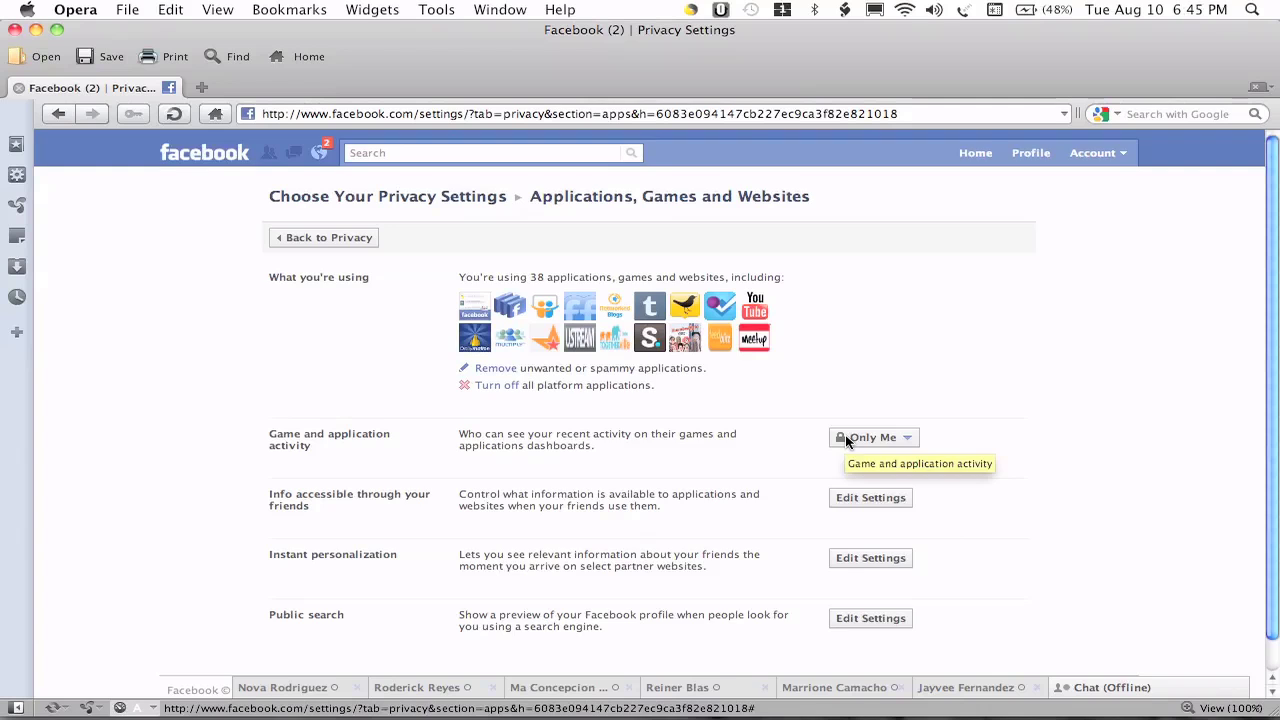
scroll(846, 437, down, 1)
scroll(846, 320, up, 1)
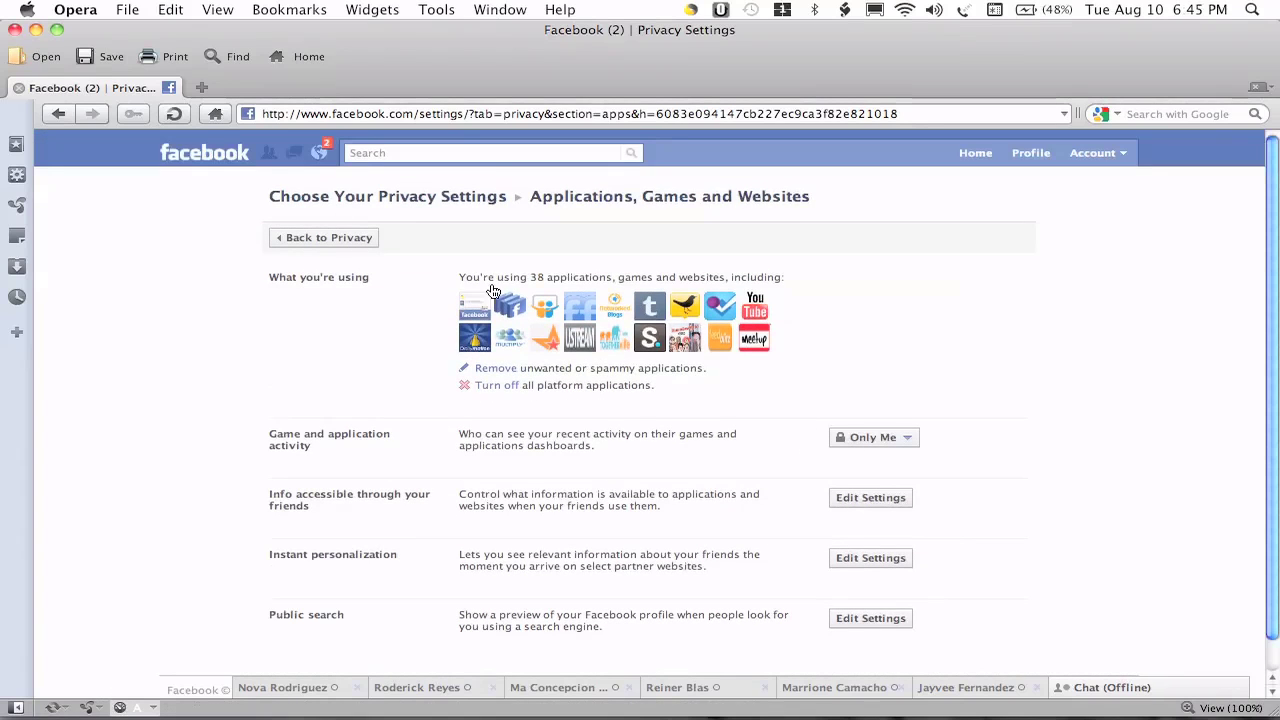
click(330, 237)
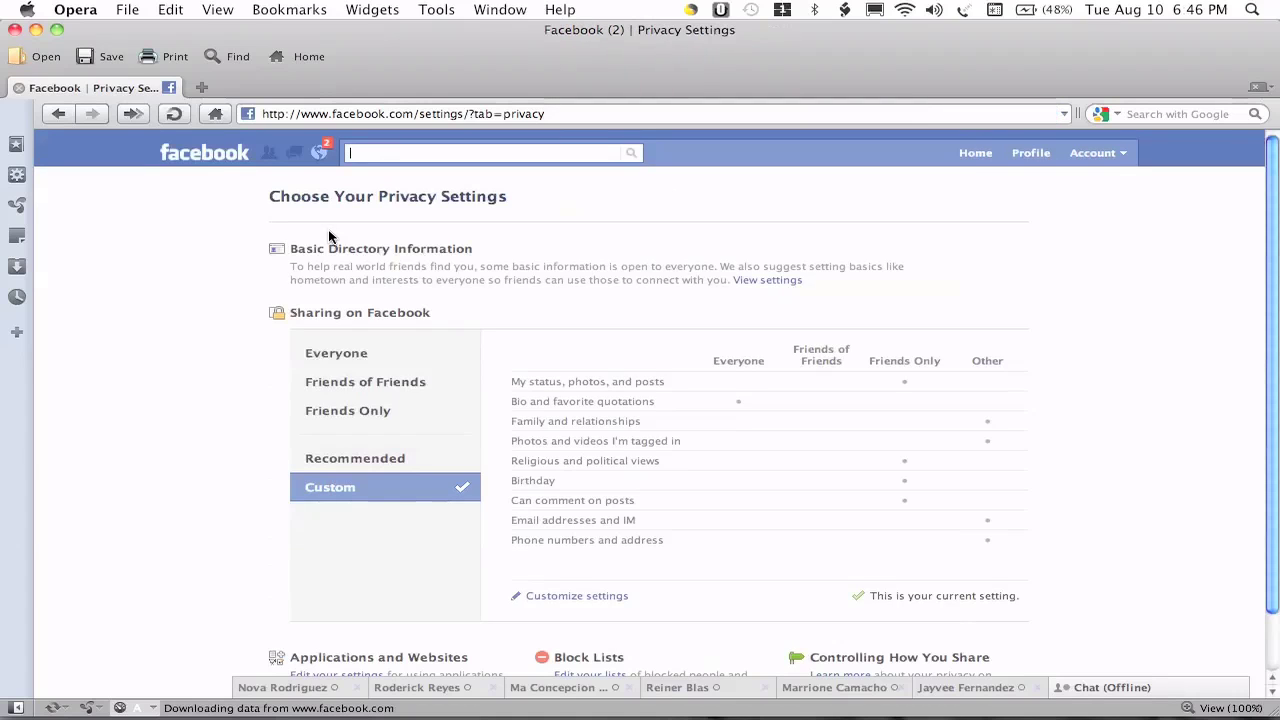
Look over the main privacy settings page once more and open your own profile
scroll(329, 234, down, 2)
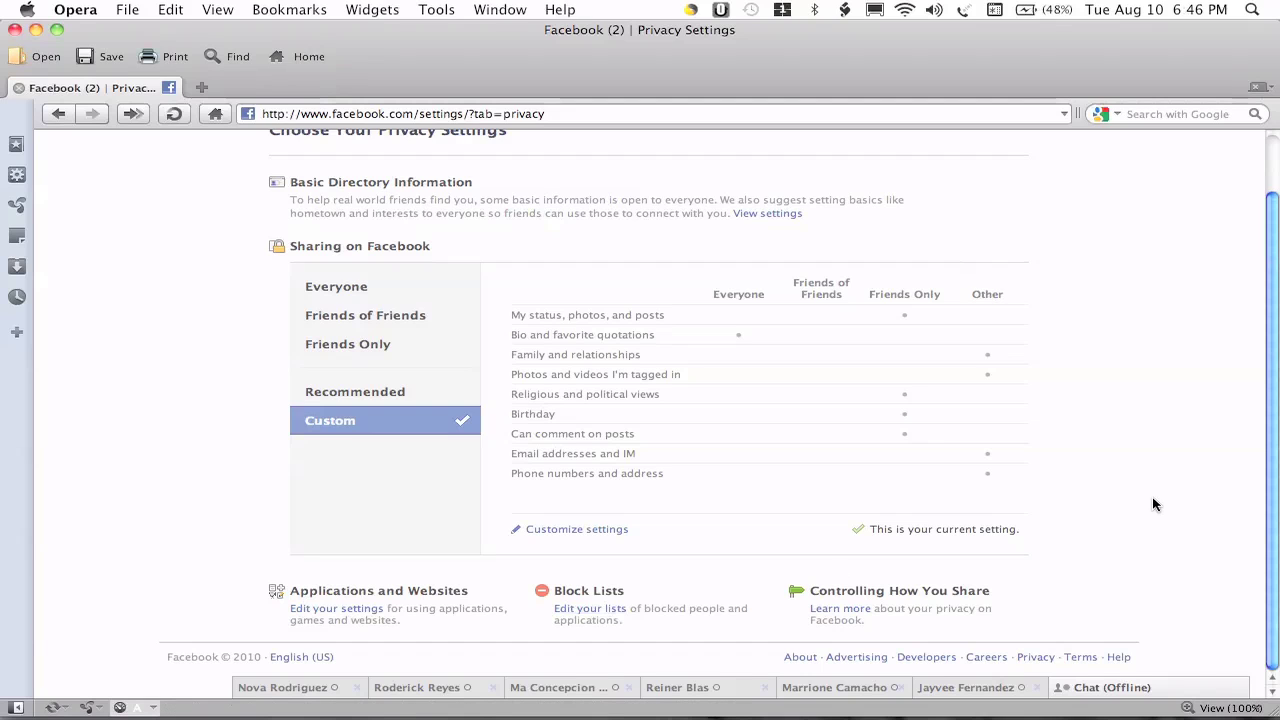
scroll(1153, 504, up, 2)
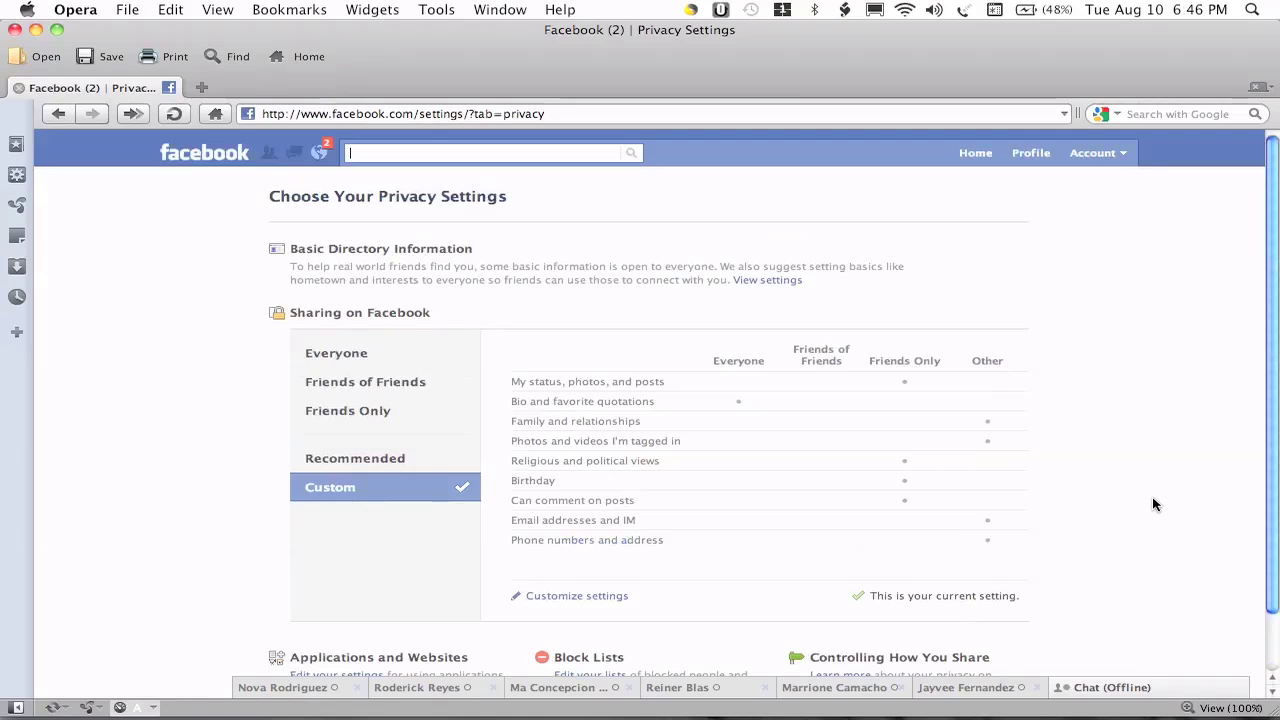
click(1040, 151)
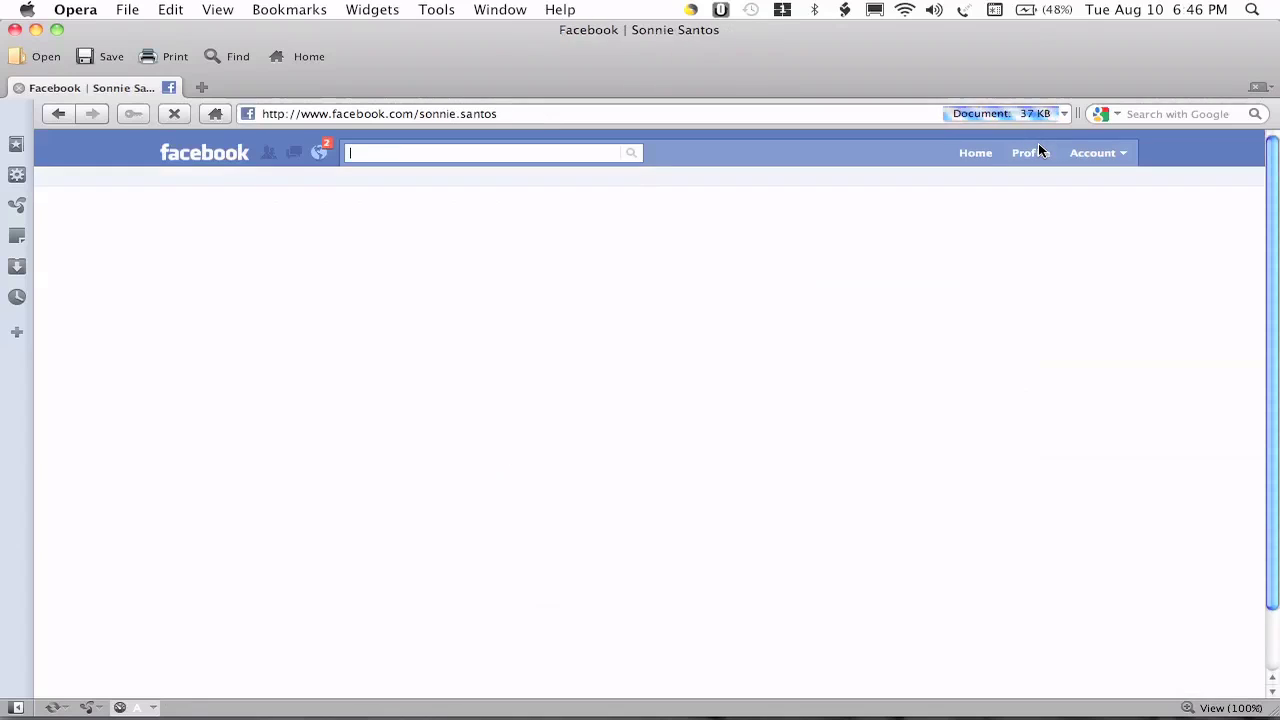